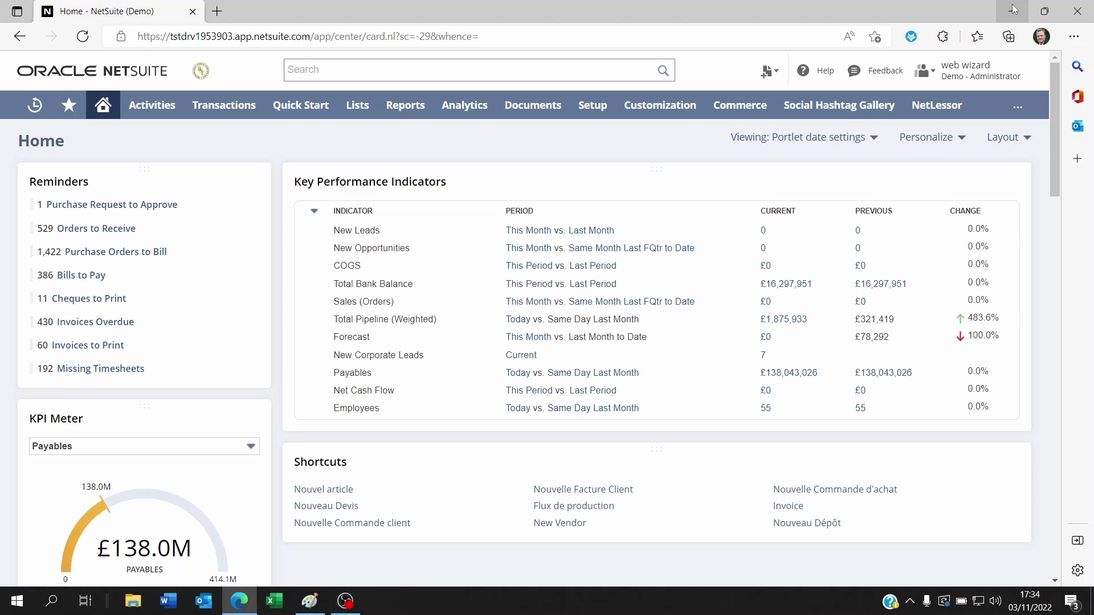
- Open stock exchange names.csv from the desktop in Excel and widen column A to show full names
{"action": "left_click", "coordinate": [1014, 10]}
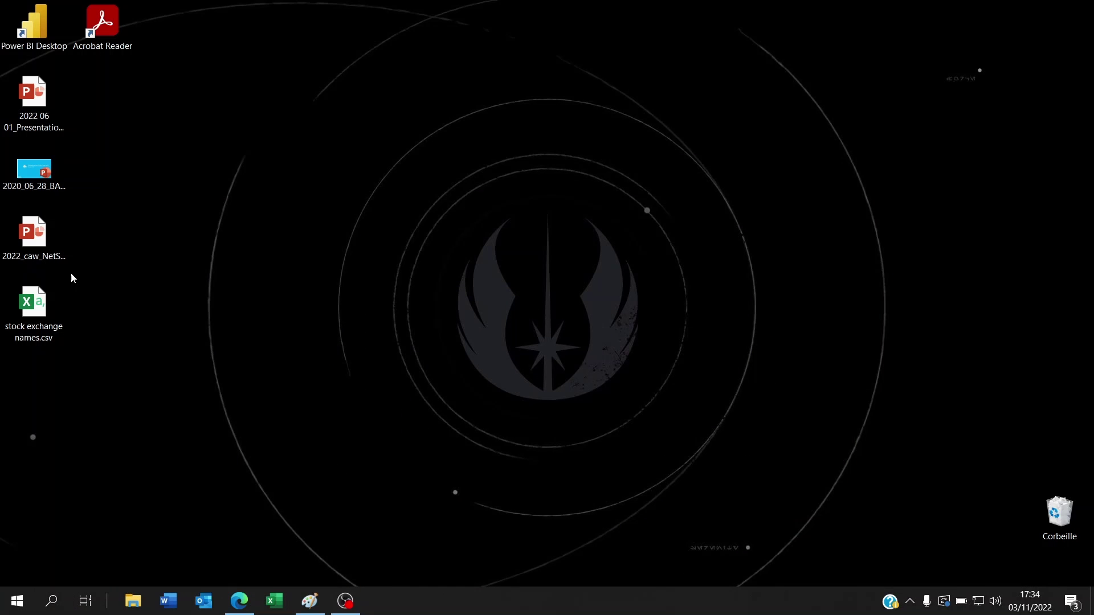
{"action": "double_click", "coordinate": [34, 307]}
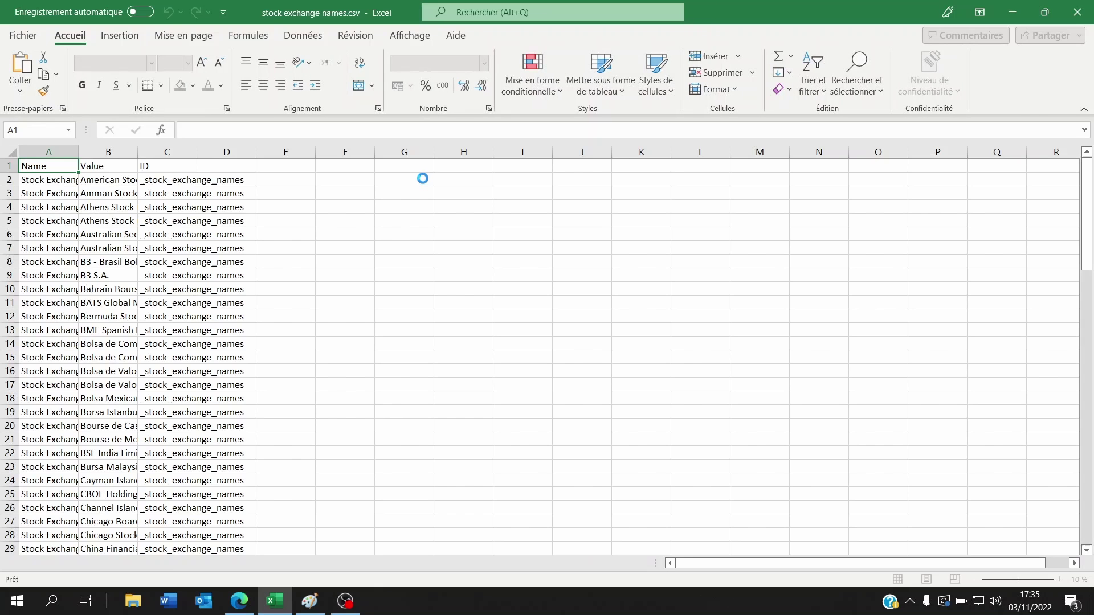
{"action": "left_click_drag", "start_coordinate": [79, 151], "coordinate": [133, 151]}
{"action": "left_click", "coordinate": [81, 180]}
{"action": "left_click", "coordinate": [82, 193]}
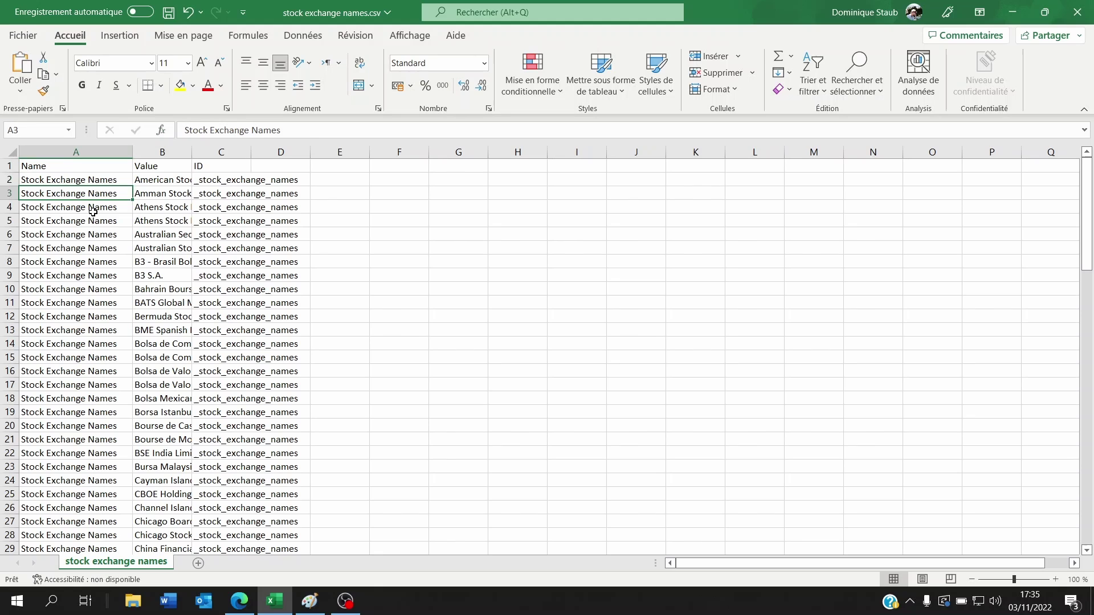
{"action": "left_click", "coordinate": [93, 211]}
{"action": "left_click", "coordinate": [94, 238]}
{"action": "left_click", "coordinate": [94, 184]}
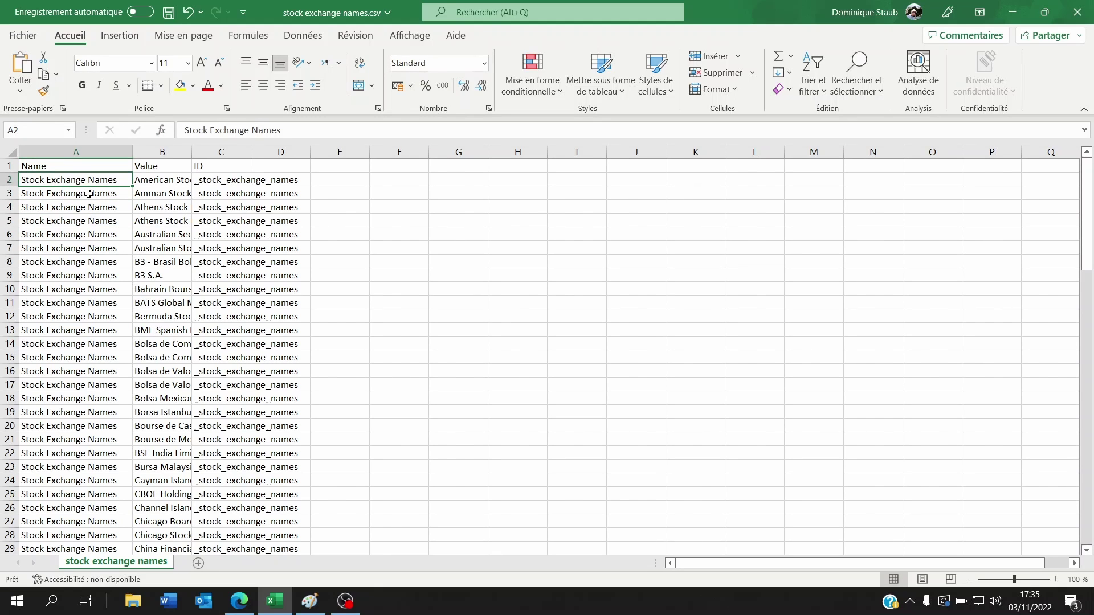
- Widen column B for the long exchange names and check the ID cells in column C
{"action": "left_click_drag", "start_coordinate": [192, 152], "coordinate": [445, 153]}
{"action": "left_click", "coordinate": [60, 190]}
{"action": "left_click_drag", "start_coordinate": [236, 153], "coordinate": [313, 152]}
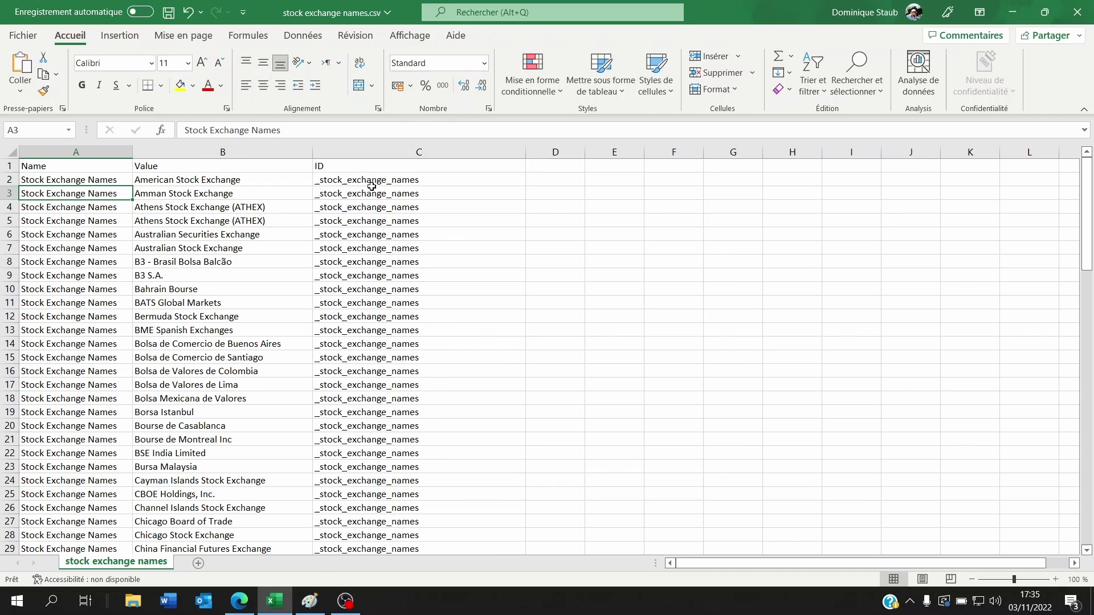
{"action": "left_click", "coordinate": [370, 179]}
{"action": "left_click", "coordinate": [382, 221]}
{"action": "left_click", "coordinate": [385, 239]}
{"action": "left_click", "coordinate": [387, 276]}
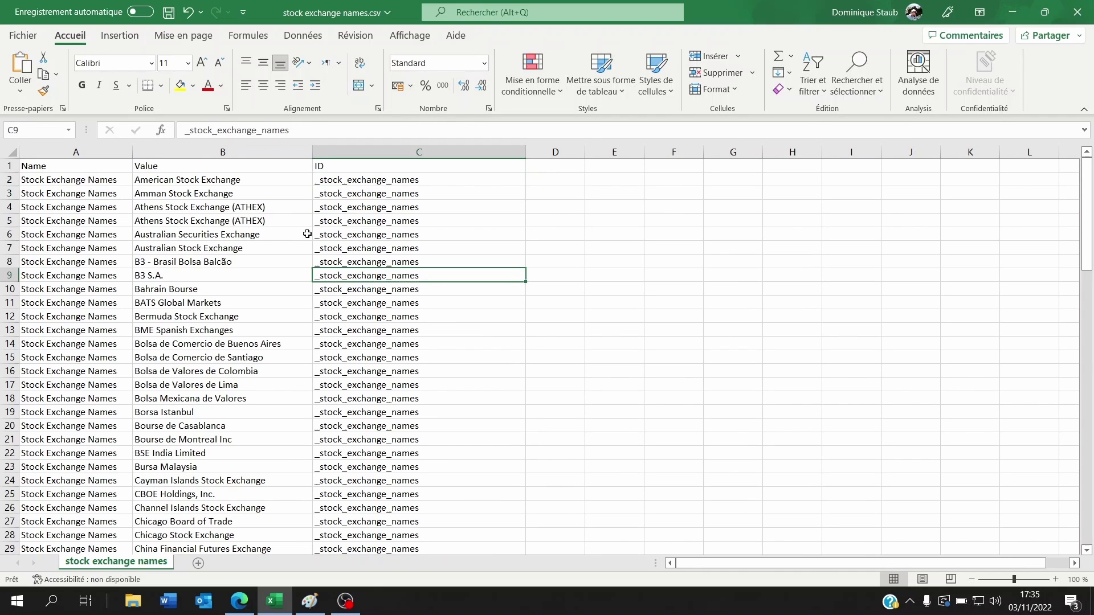
- Review the exchange values in B2 to B19, then return to NetSuite in Edge
{"action": "left_click", "coordinate": [210, 180]}
{"action": "left_click", "coordinate": [172, 168]}
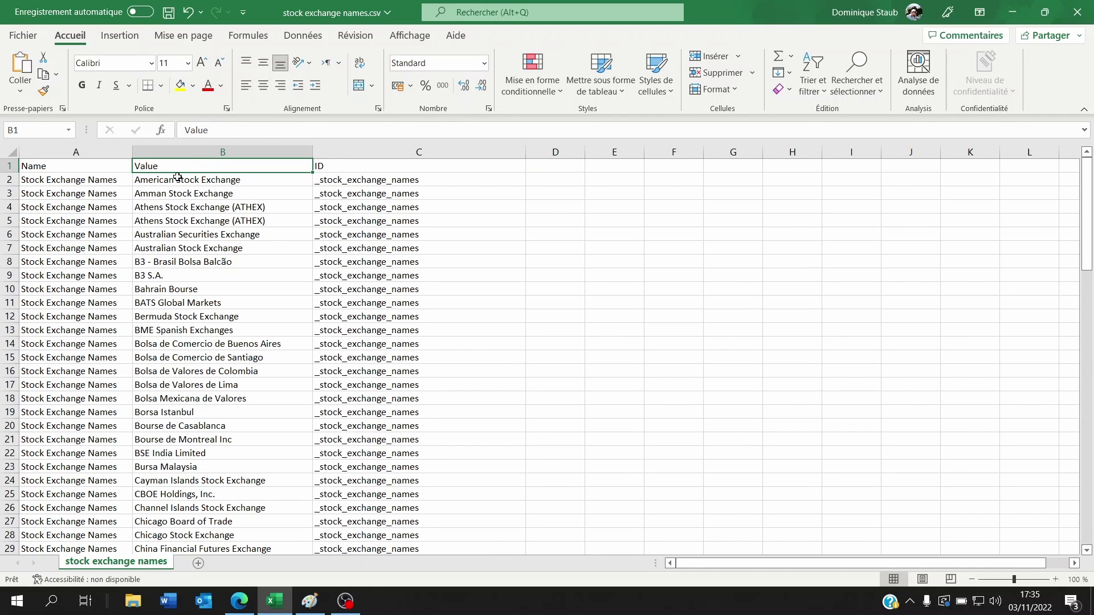
{"action": "left_click", "coordinate": [179, 179]}
{"action": "left_click", "coordinate": [185, 195]}
{"action": "left_click", "coordinate": [190, 206]}
{"action": "left_click", "coordinate": [192, 252]}
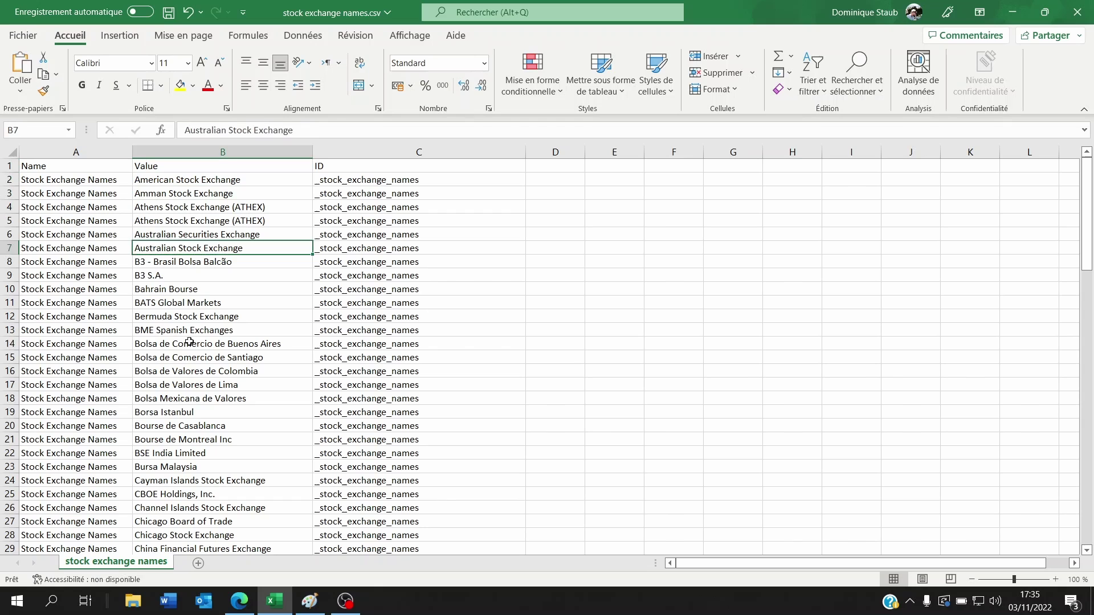
{"action": "left_click", "coordinate": [190, 343]}
{"action": "left_click", "coordinate": [197, 411]}
{"action": "left_click_drag", "start_coordinate": [199, 181], "coordinate": [200, 413]}
{"action": "left_click", "coordinate": [441, 276]}
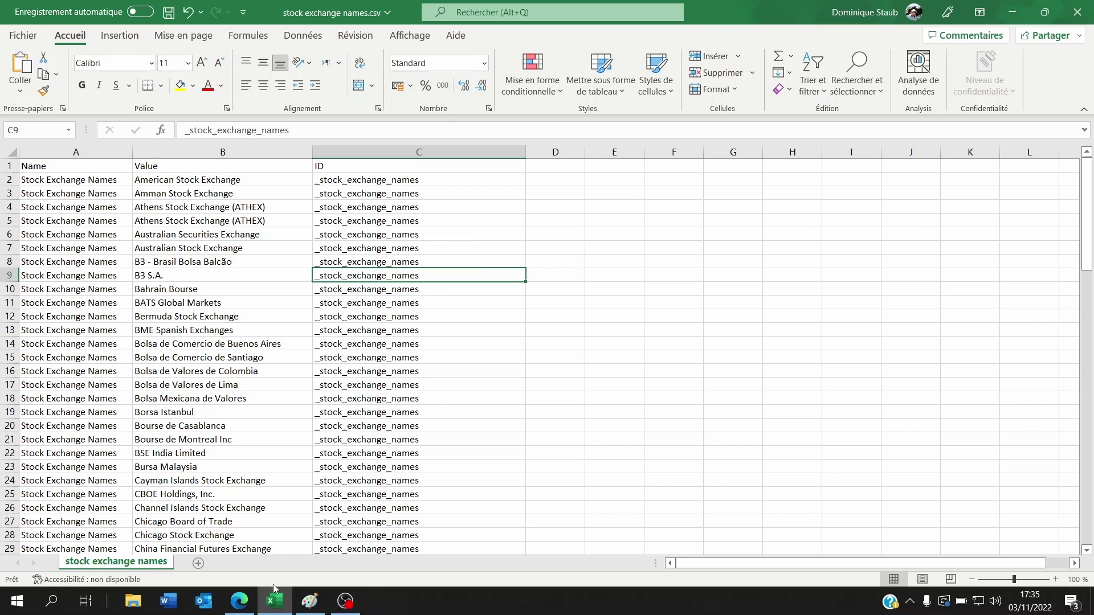
{"action": "left_click", "coordinate": [239, 601]}
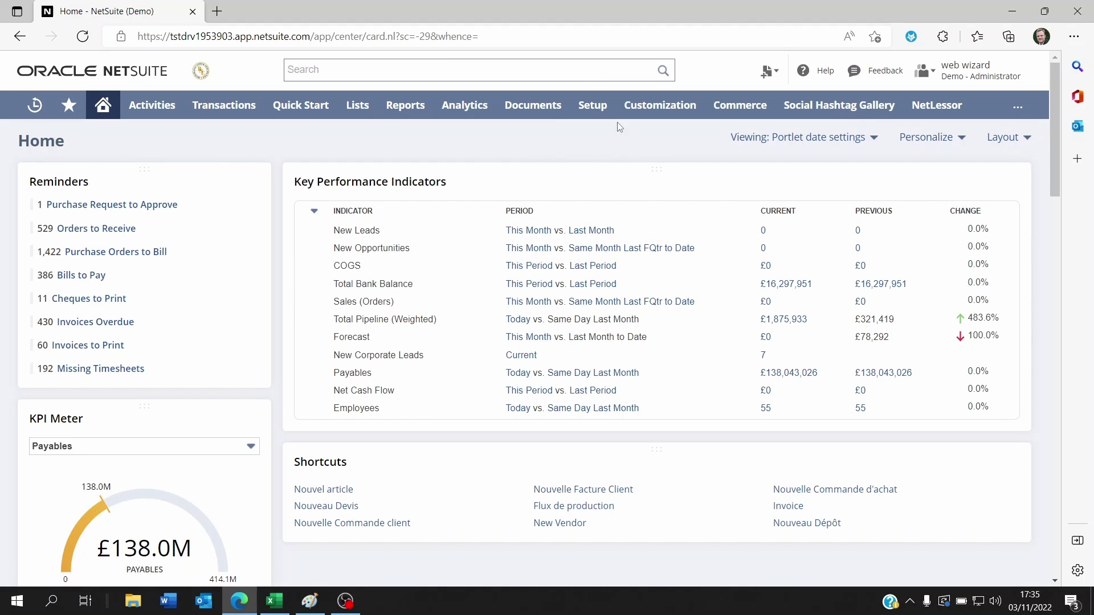
- Go to Setup > Import/Export > Import CSV Records
{"action": "mouse_move", "coordinate": [593, 104]}
{"action": "mouse_move", "coordinate": [593, 456]}
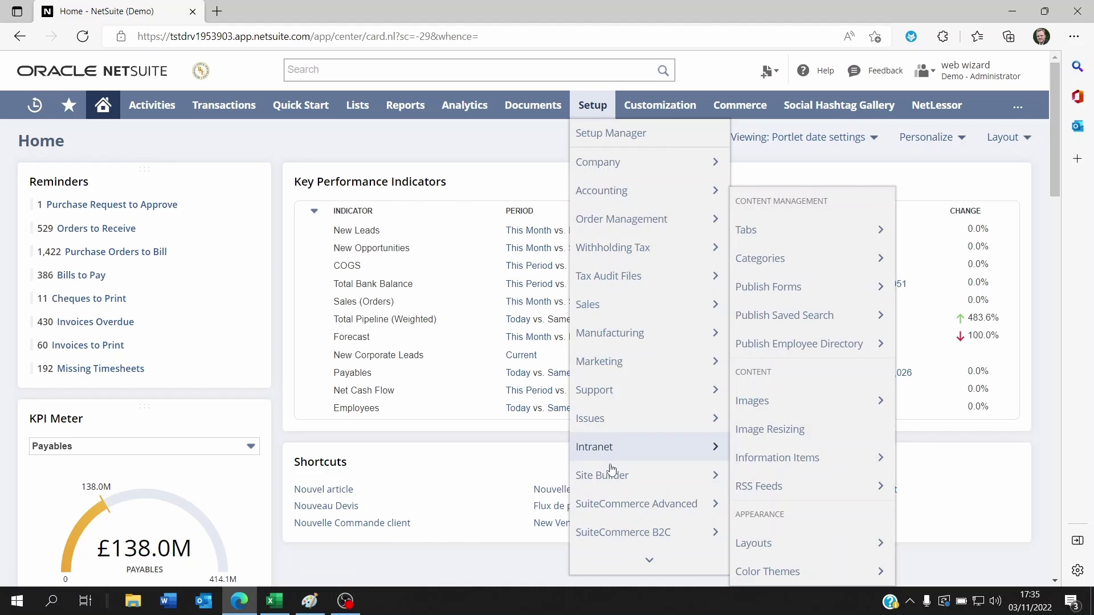
{"action": "scroll", "coordinate": [612, 469], "scroll_direction": "down", "scroll_amount": 5}
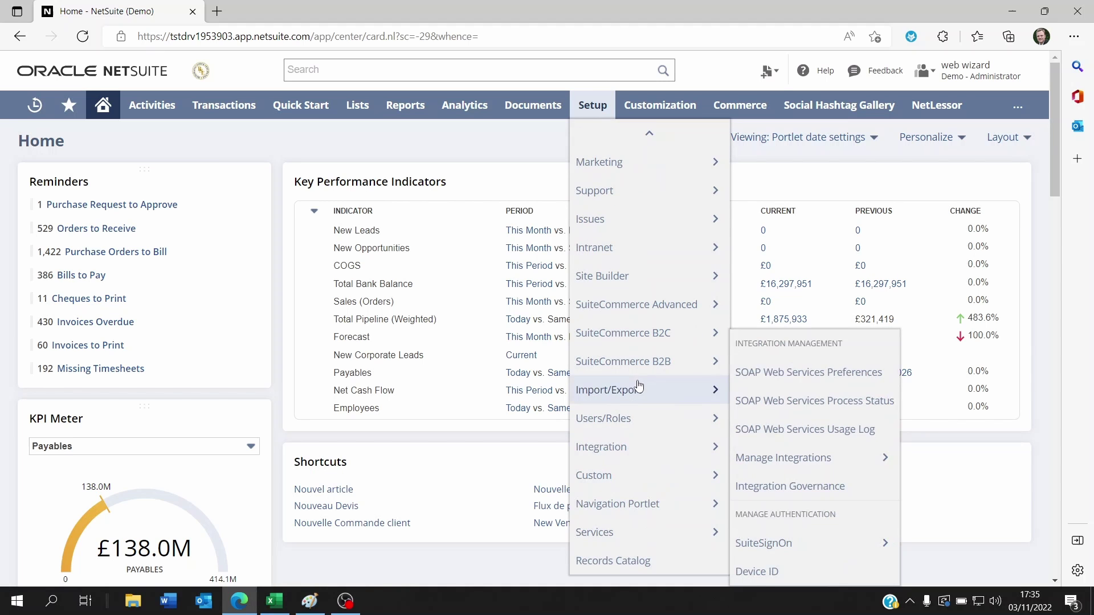
{"action": "mouse_move", "coordinate": [639, 387]}
{"action": "left_click", "coordinate": [783, 408]}
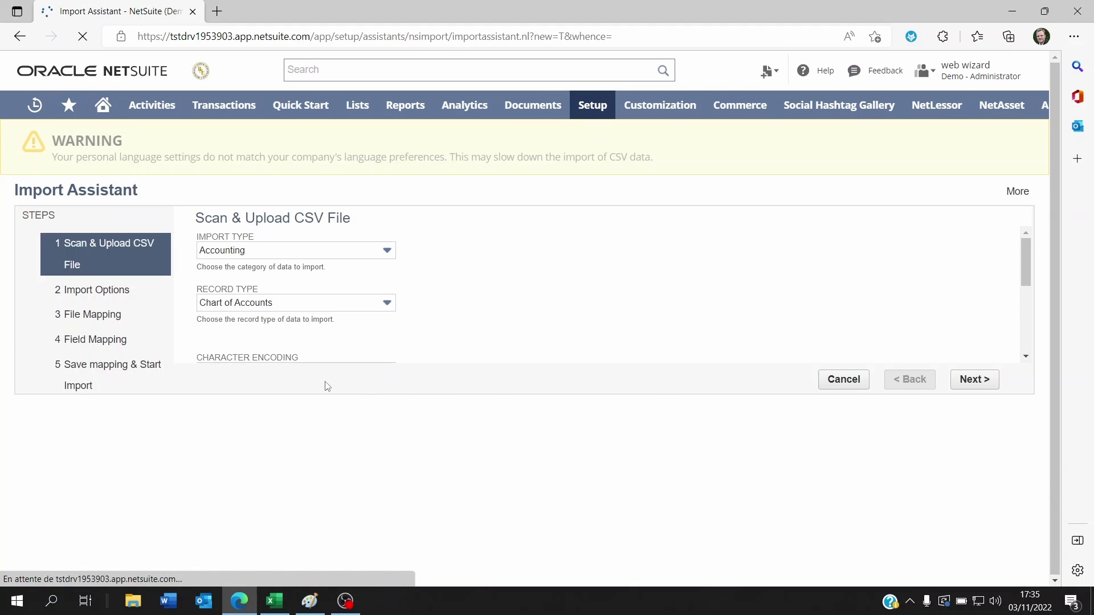
- Set Import Type to Customization, Record Type to Custom List, and the column delimiter to Semicolon
{"action": "left_click", "coordinate": [302, 253]}
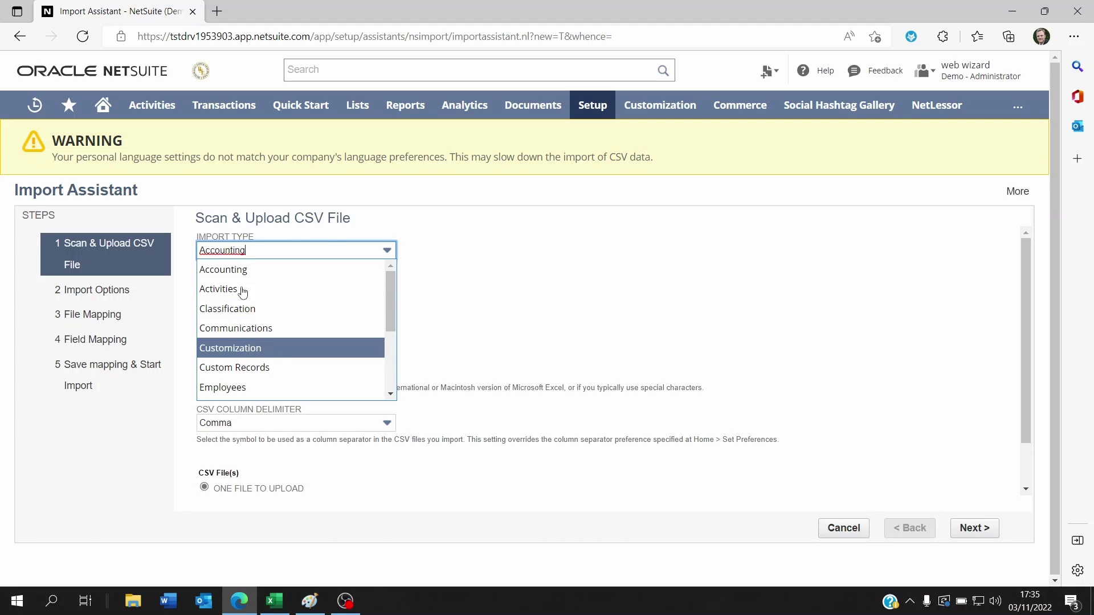
{"action": "key", "text": "Return"}
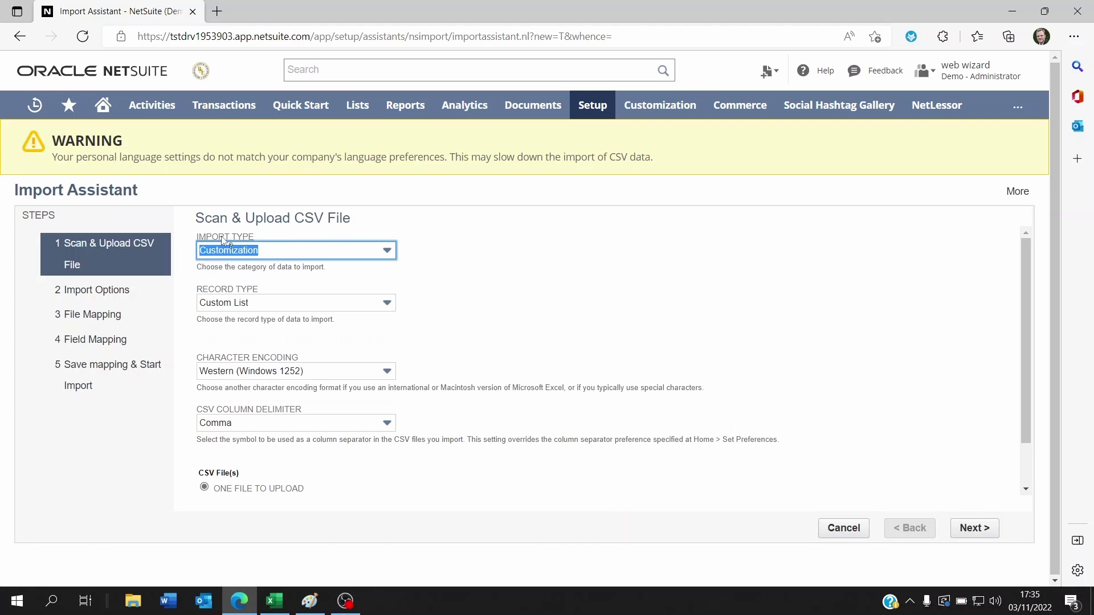
{"action": "left_click", "coordinate": [255, 307]}
{"action": "left_click", "coordinate": [255, 308]}
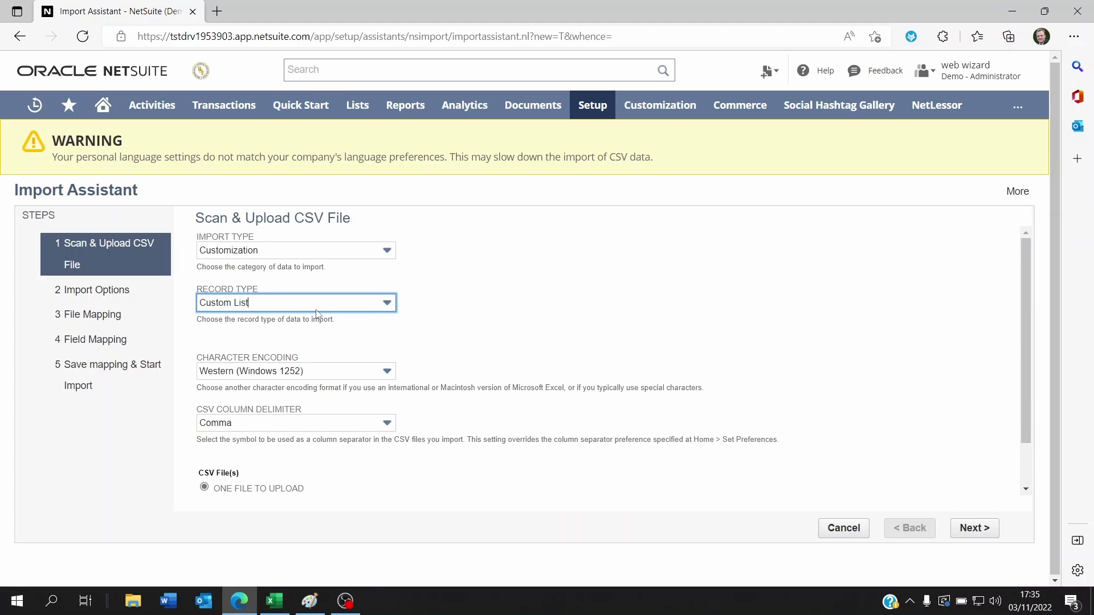
{"action": "scroll", "coordinate": [254, 375], "scroll_direction": "down", "scroll_amount": 1}
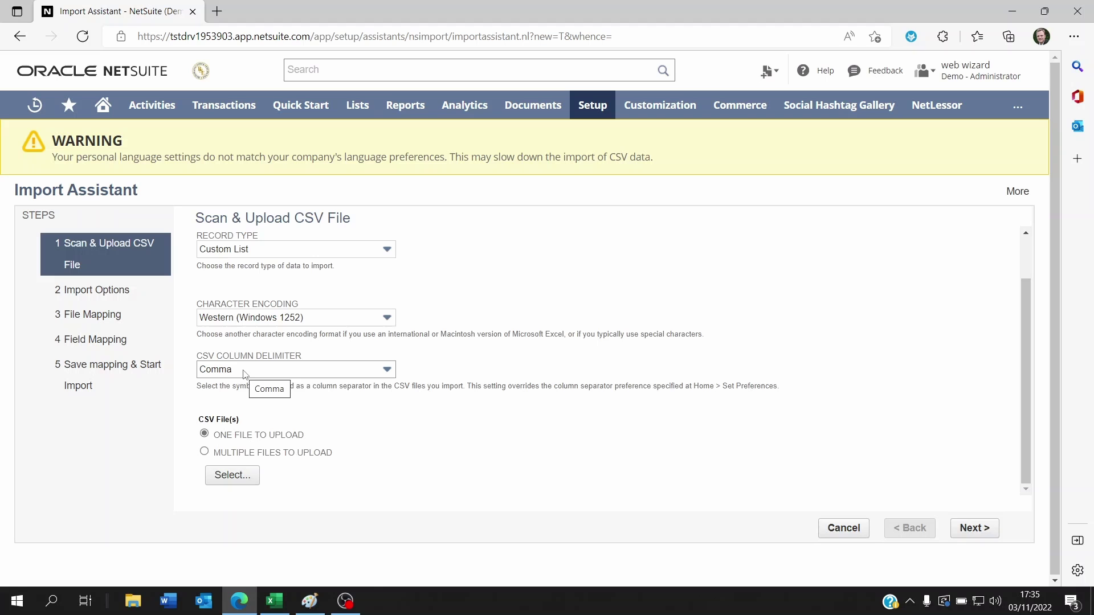
{"action": "left_click", "coordinate": [244, 370]}
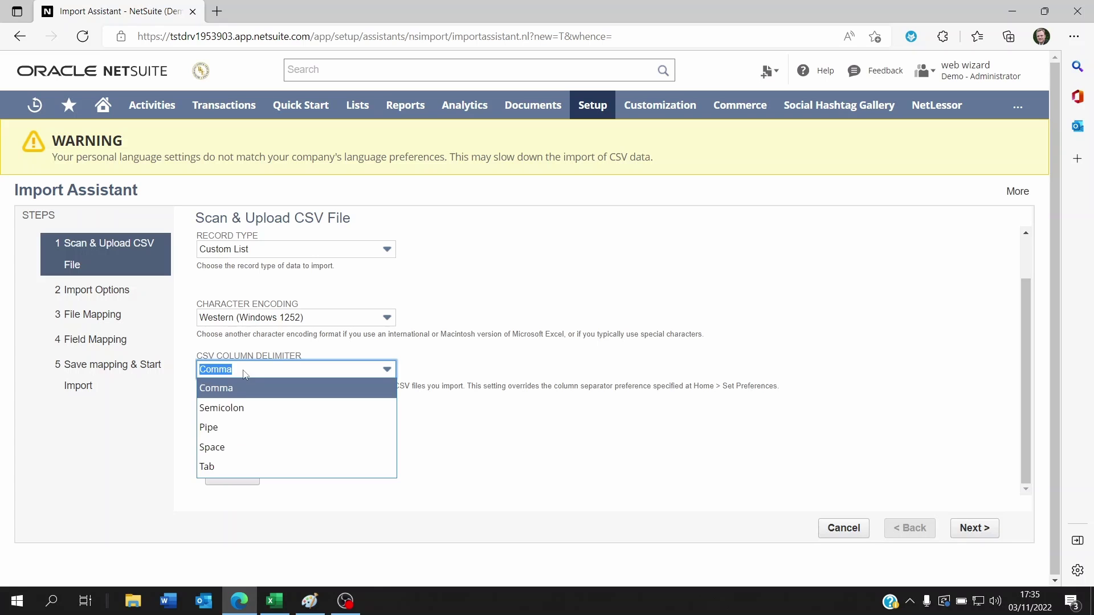
{"action": "left_click", "coordinate": [244, 408]}
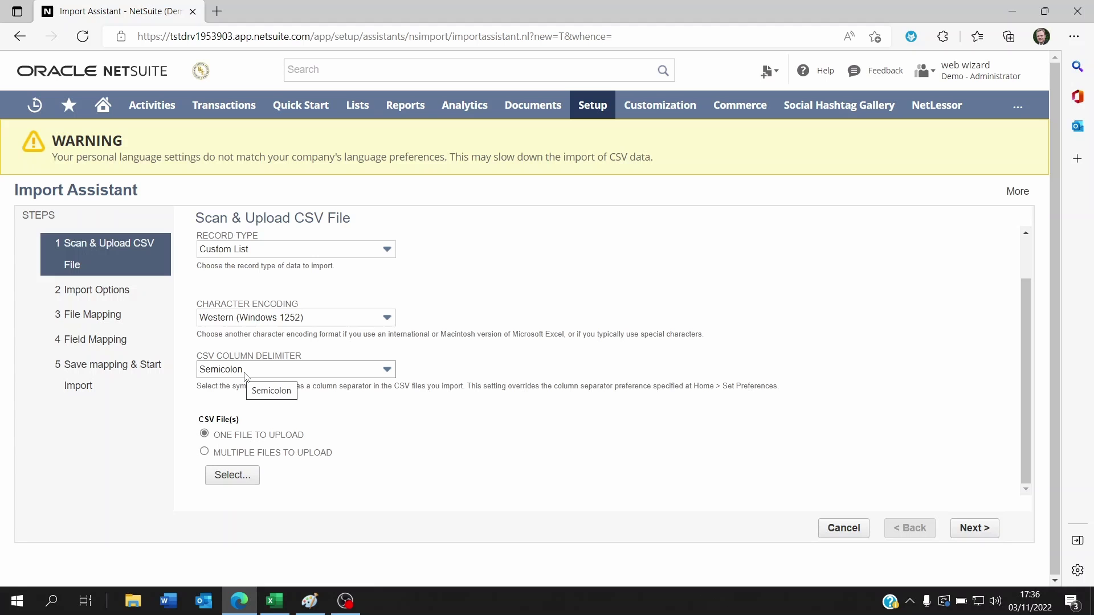
{"action": "left_click", "coordinate": [231, 475]}
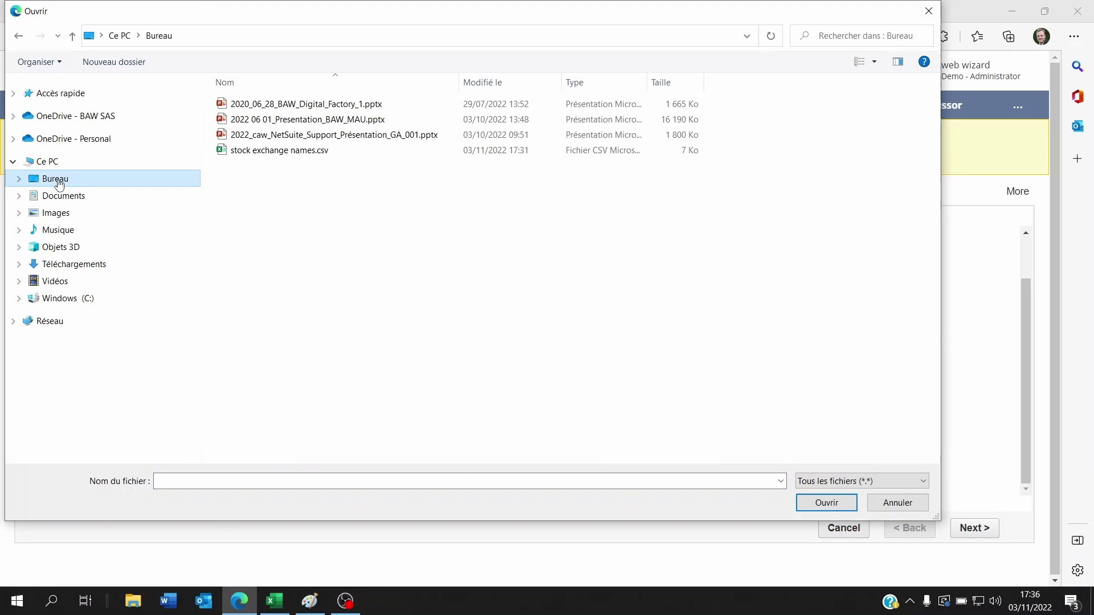
- Attach stock exchange names.csv as the upload file and continue to Import Options
{"action": "left_click", "coordinate": [289, 154]}
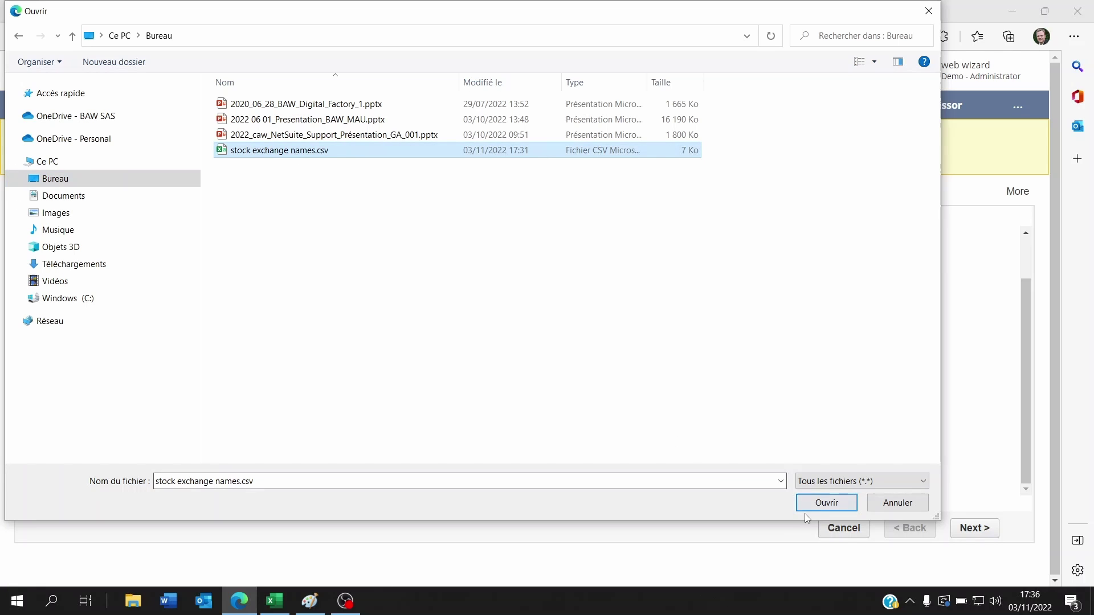
{"action": "left_click", "coordinate": [823, 504]}
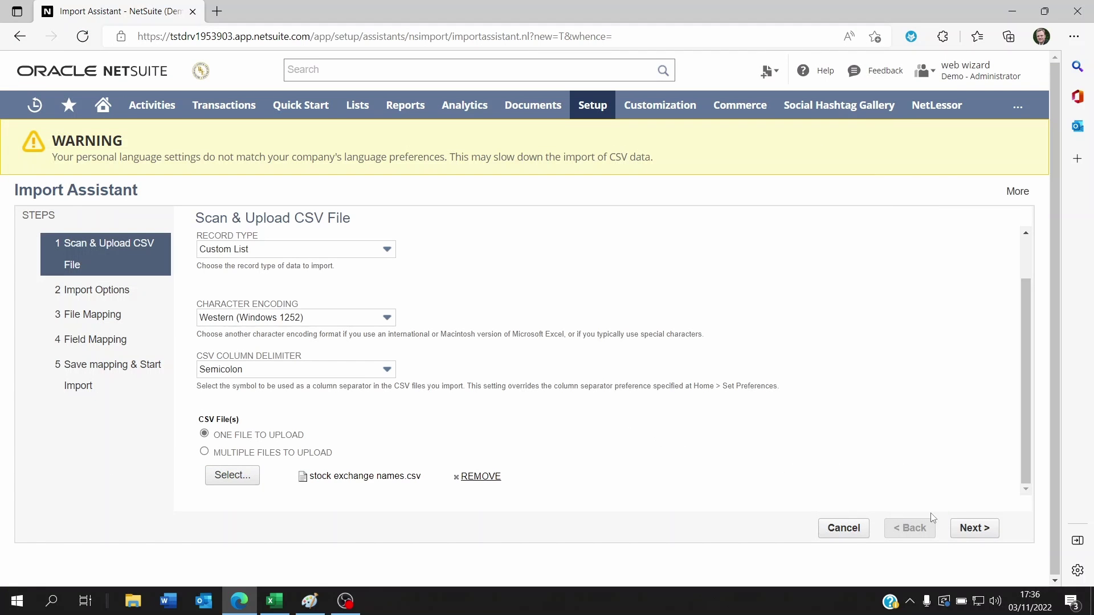
{"action": "left_click", "coordinate": [973, 527]}
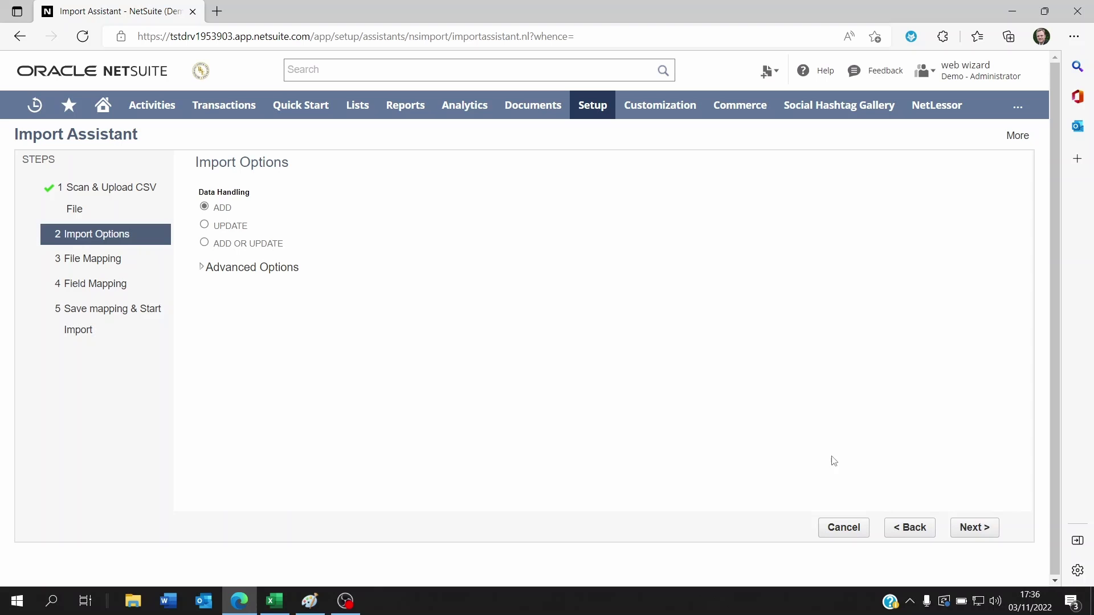
- Keep Add data handling and the auto-mapped Name, ID and Value fields
{"action": "left_click", "coordinate": [965, 528]}
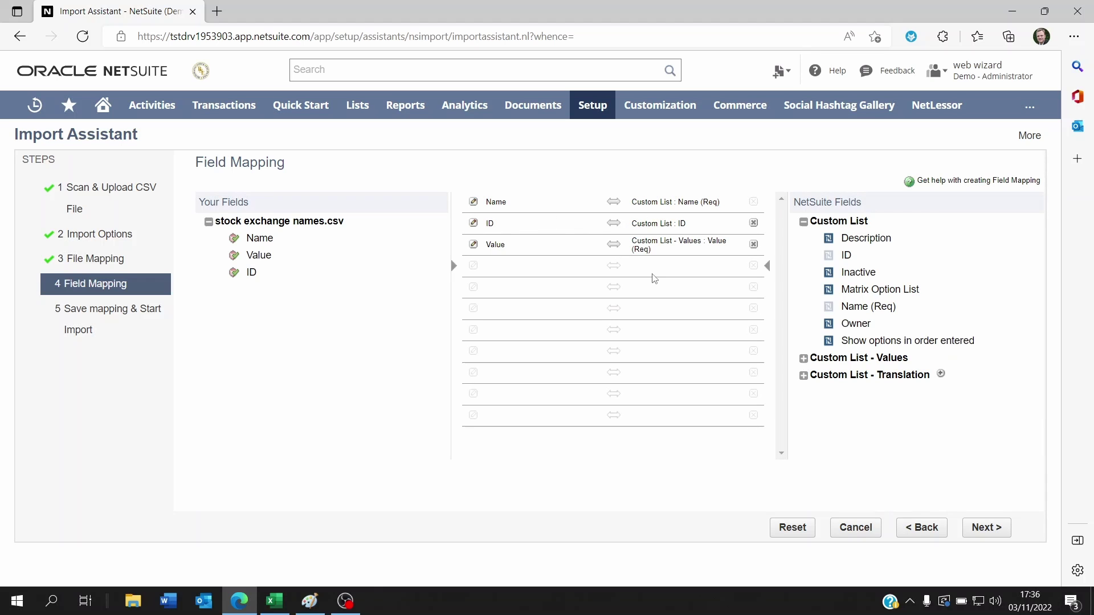
{"action": "left_click", "coordinate": [992, 529]}
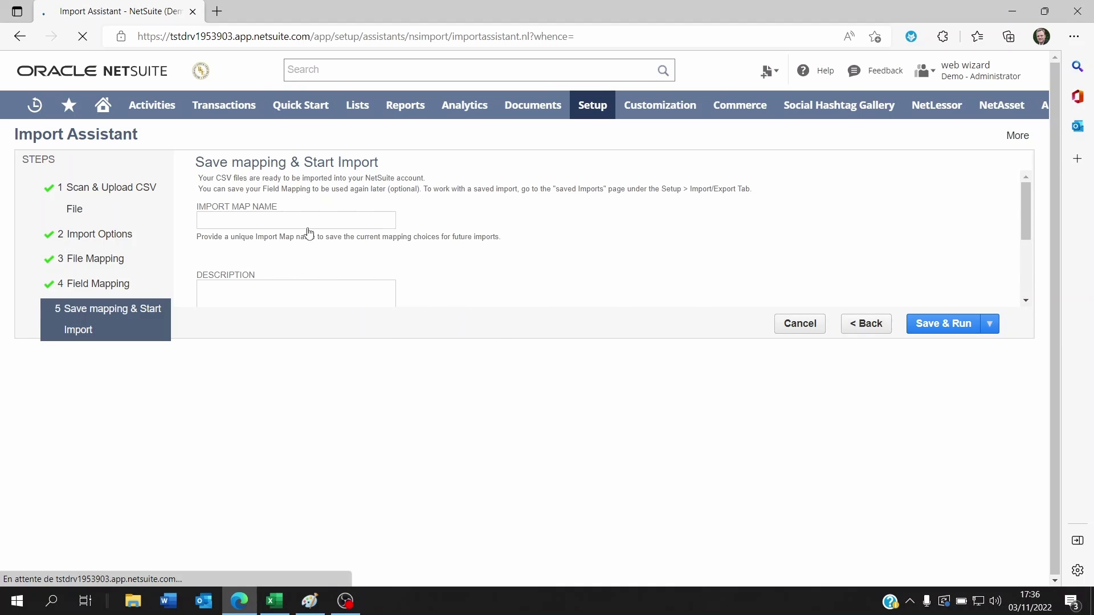
- Name the import map 'Stock exchange custom list import' and Save & Run the import
{"action": "left_click", "coordinate": [298, 219]}
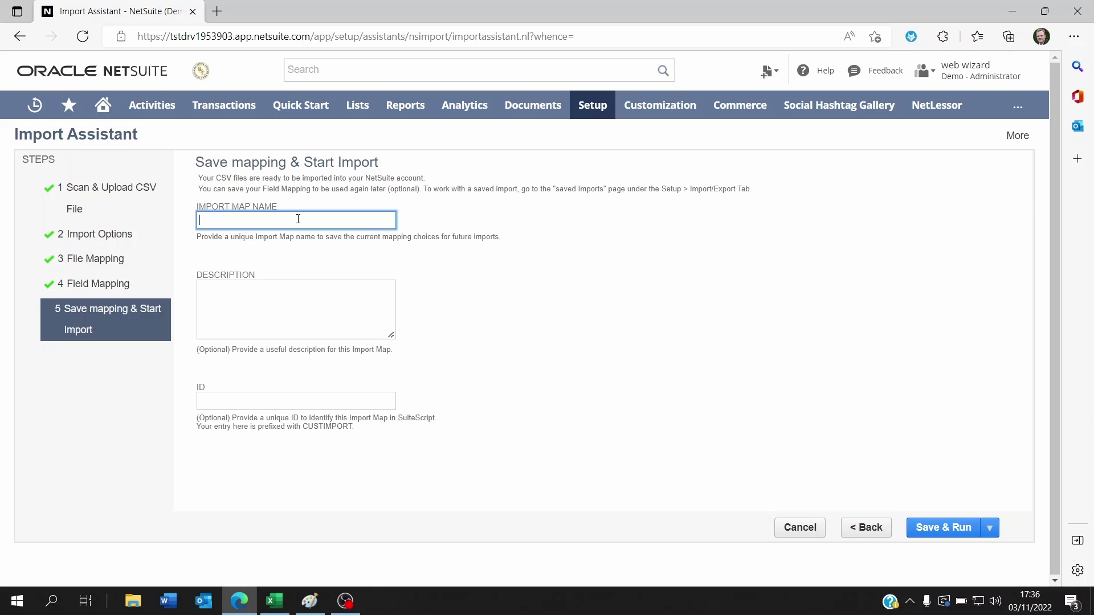
{"action": "type", "text": "Stock exchange custom list import"}
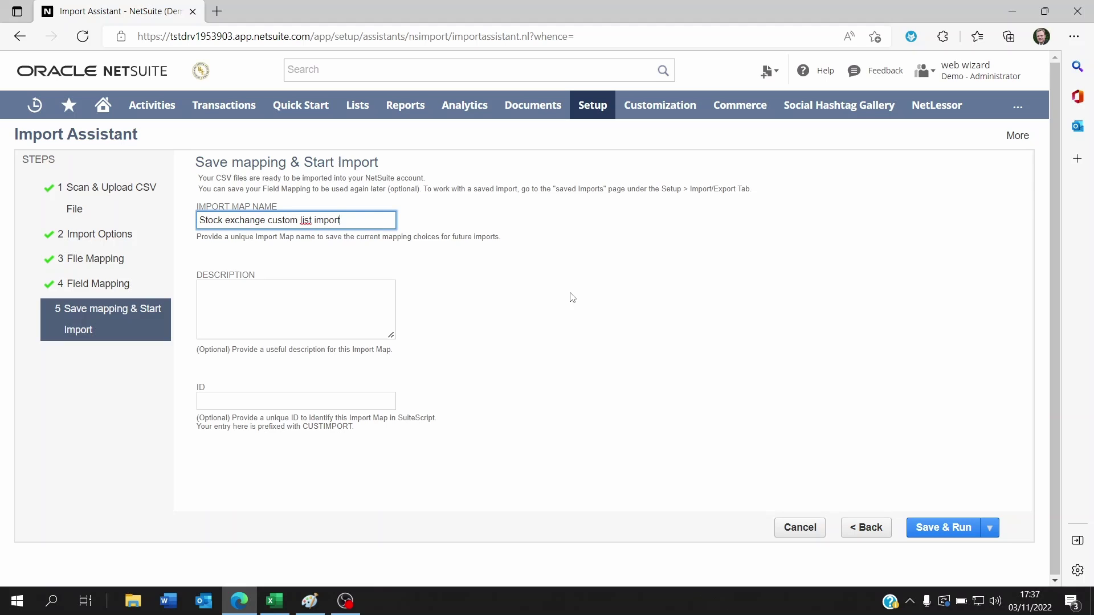
{"action": "left_click", "coordinate": [598, 307]}
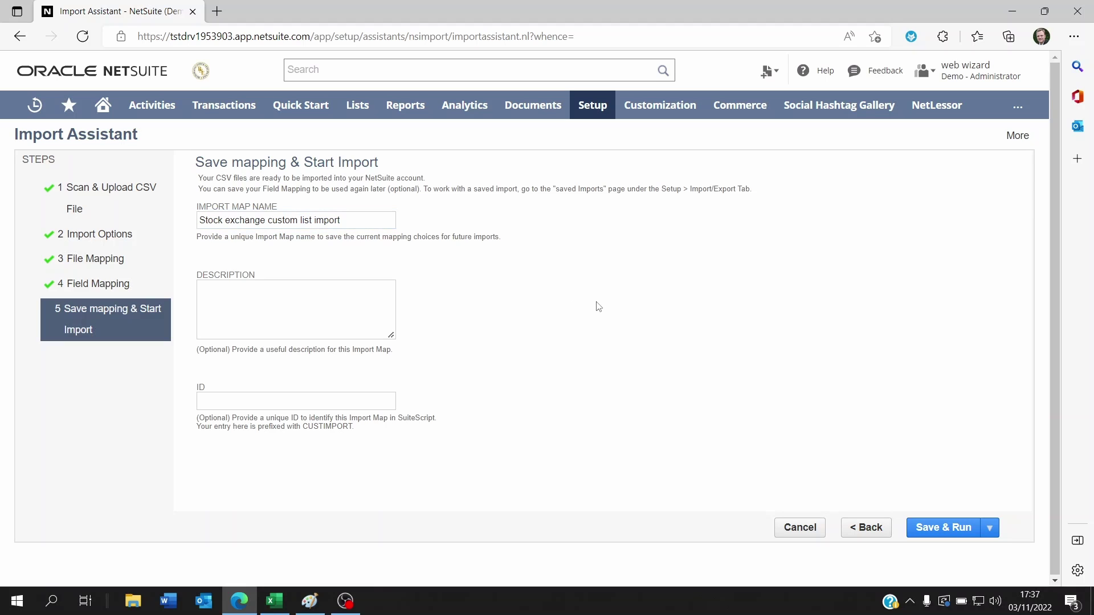
{"action": "left_click", "coordinate": [944, 529]}
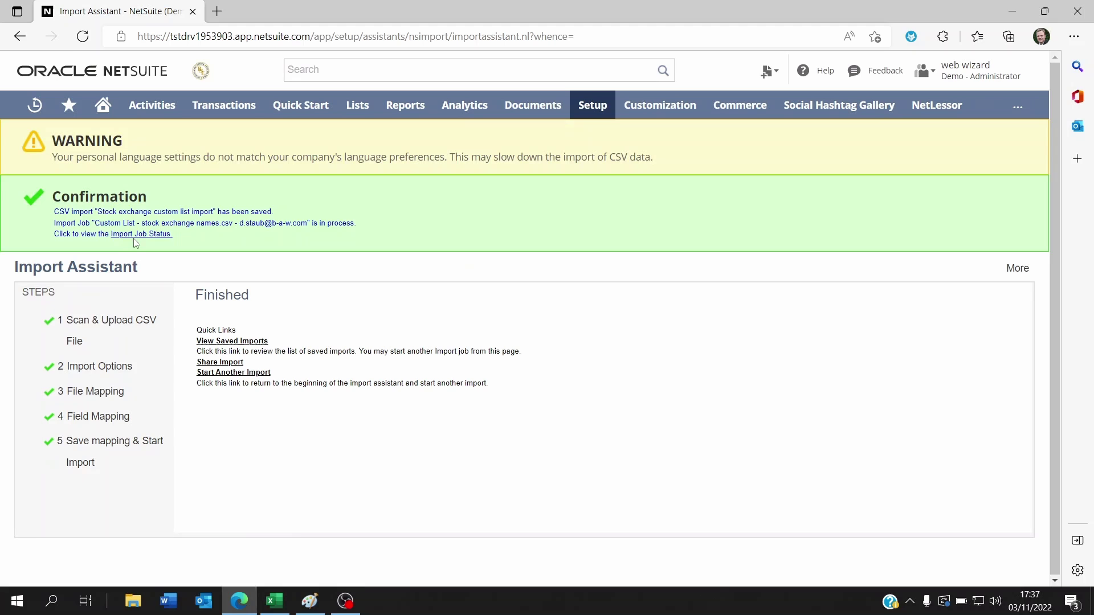
- Open the import job status to confirm 1 of 1 records imported at 100%
{"action": "left_click", "coordinate": [137, 234]}
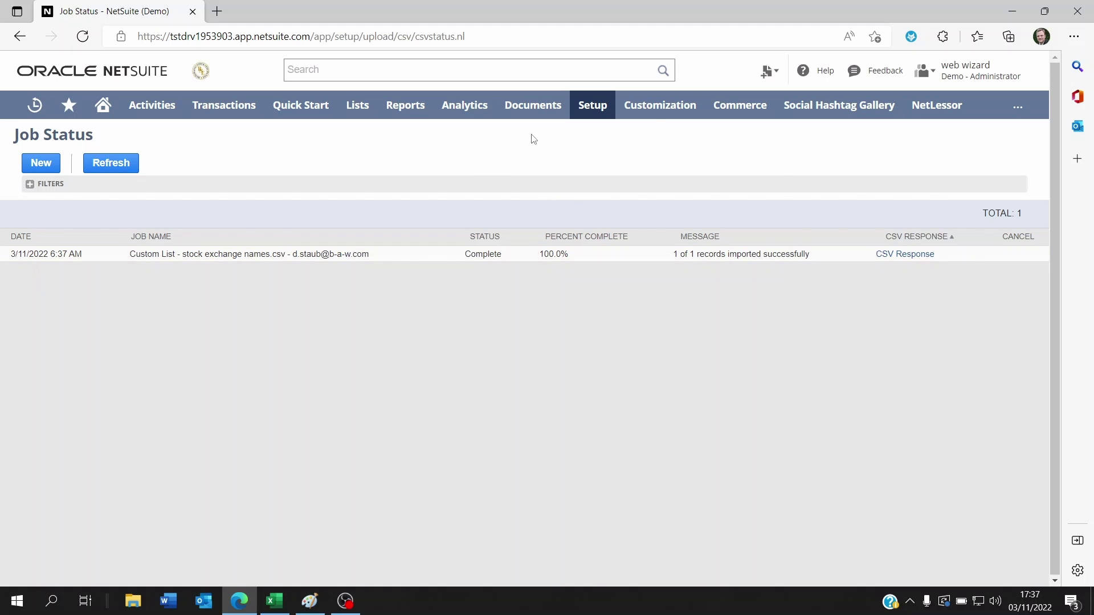
- From Customization > Lists, Records, & Fields > Lists, open the Stock Exchange Names custom list
{"action": "mouse_move", "coordinate": [653, 109]}
{"action": "mouse_move", "coordinate": [667, 165]}
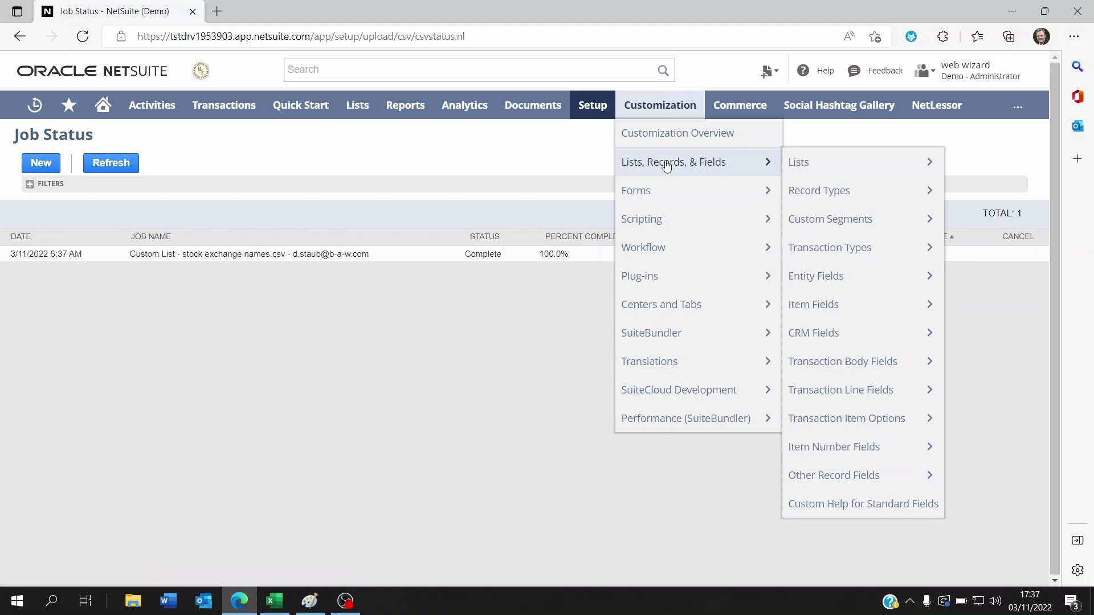
{"action": "left_click", "coordinate": [803, 171]}
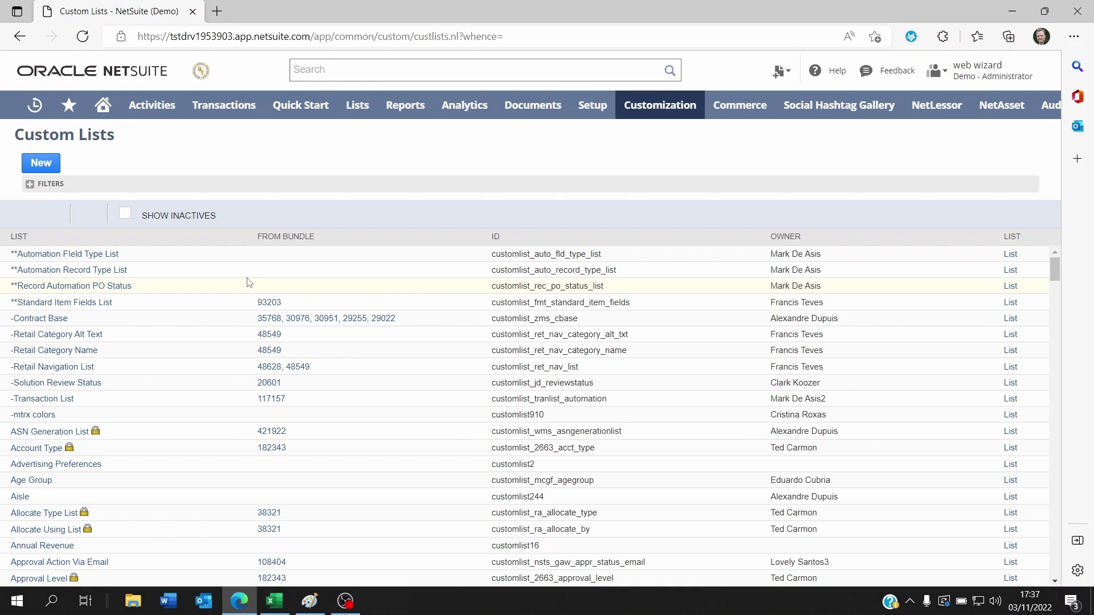
{"action": "scroll", "coordinate": [172, 379], "scroll_direction": "down", "scroll_amount": 15}
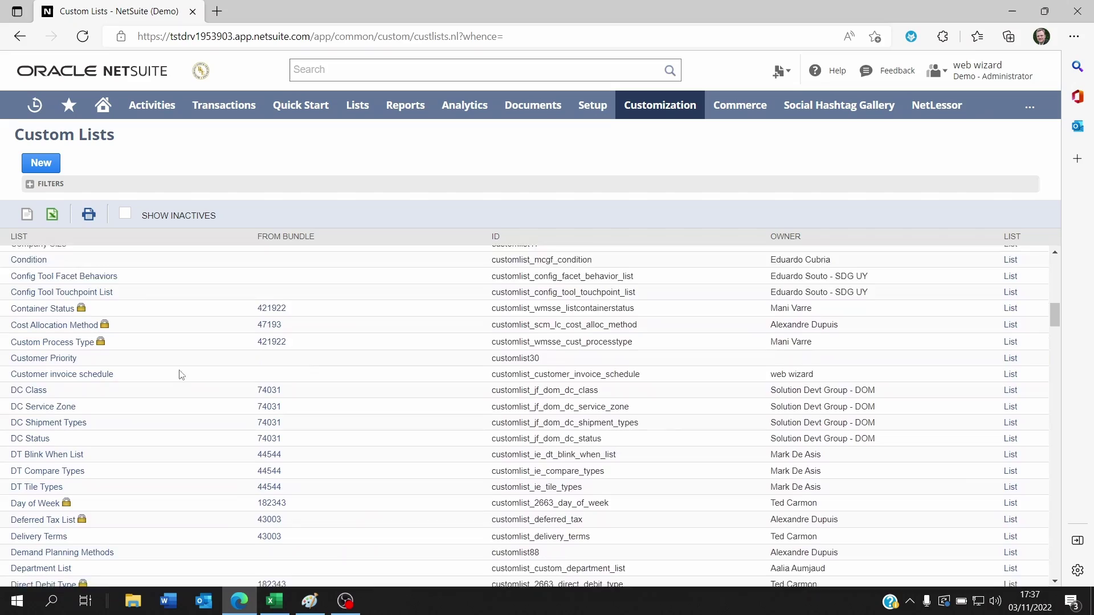
{"action": "scroll", "coordinate": [468, 344], "scroll_direction": "down", "scroll_amount": 20}
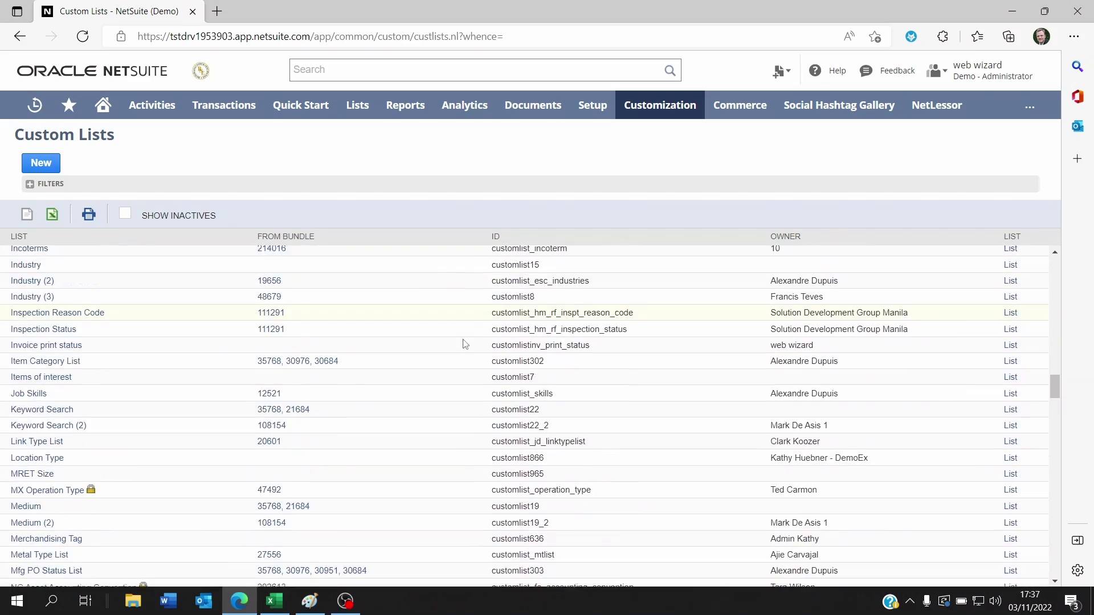
{"action": "scroll", "coordinate": [467, 343], "scroll_direction": "down", "scroll_amount": 18}
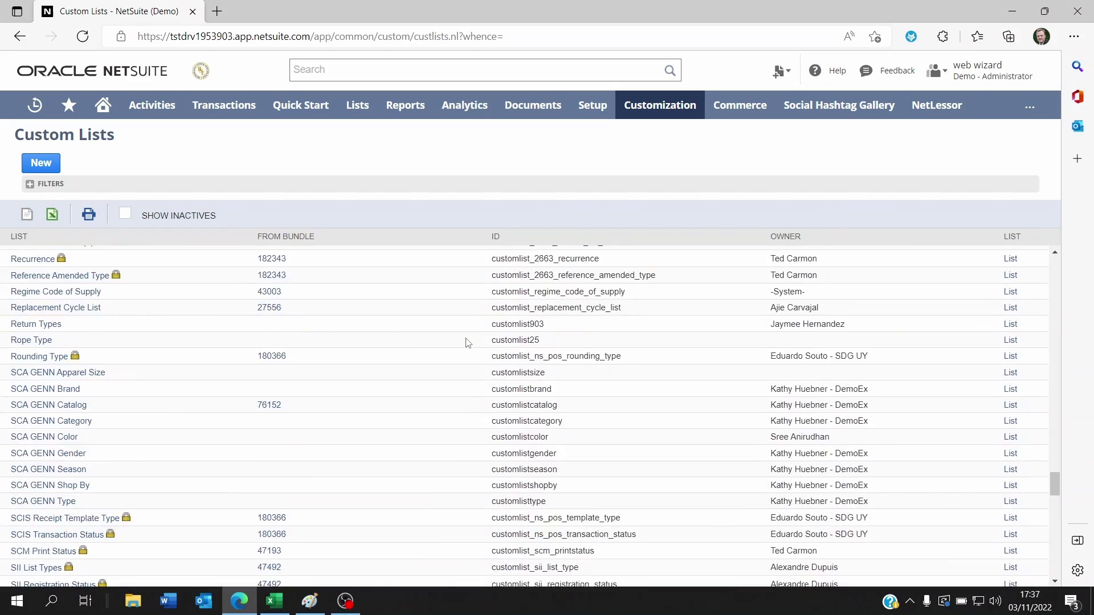
{"action": "scroll", "coordinate": [468, 343], "scroll_direction": "up", "scroll_amount": 2}
{"action": "scroll", "coordinate": [467, 343], "scroll_direction": "down", "scroll_amount": 6}
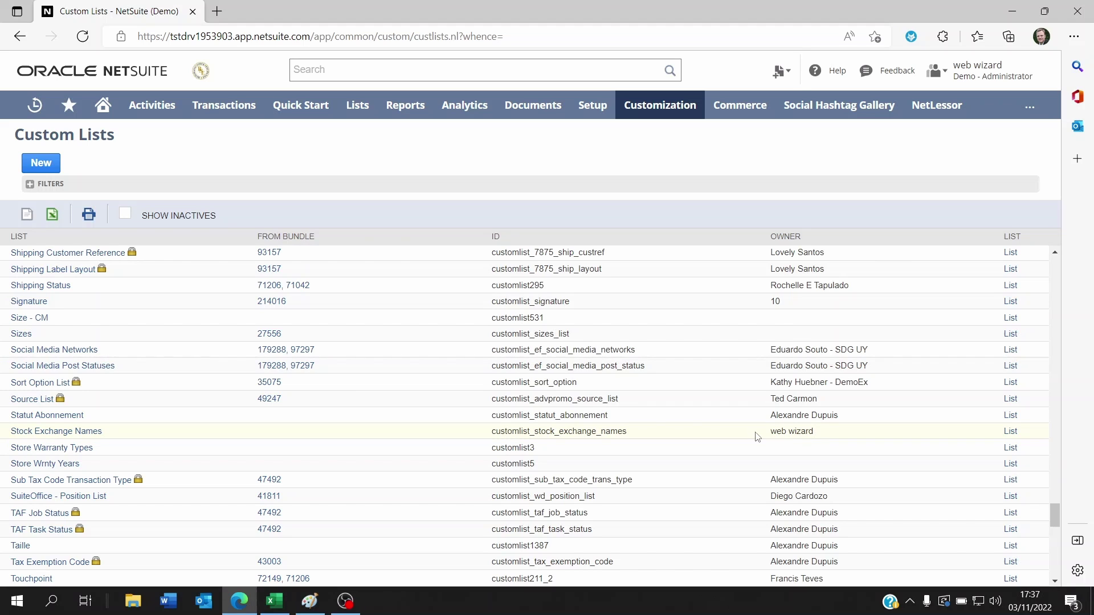
{"action": "left_click", "coordinate": [62, 434]}
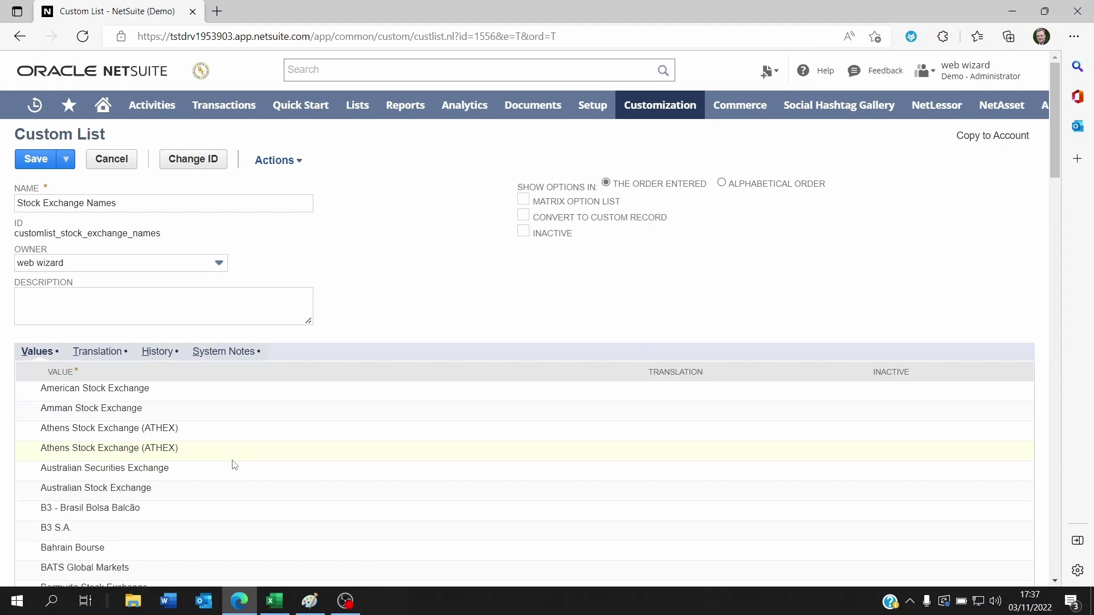
- Scroll through the exchange values, then view System Notes showing the CSV-context creation entries
{"action": "scroll", "coordinate": [234, 466], "scroll_direction": "down", "scroll_amount": 3}
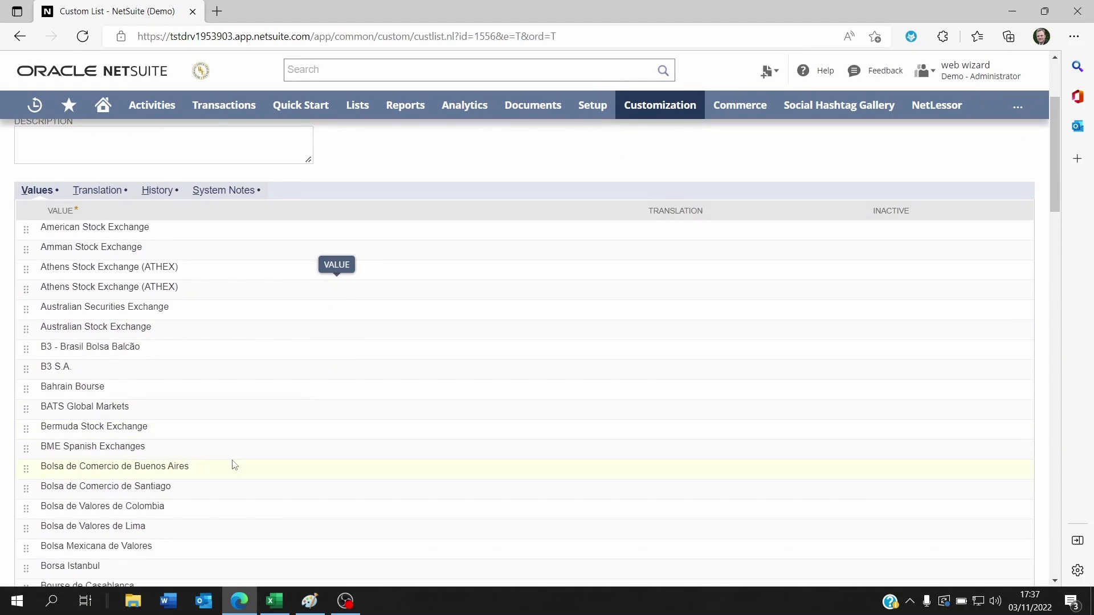
{"action": "scroll", "coordinate": [233, 465], "scroll_direction": "up", "scroll_amount": 3}
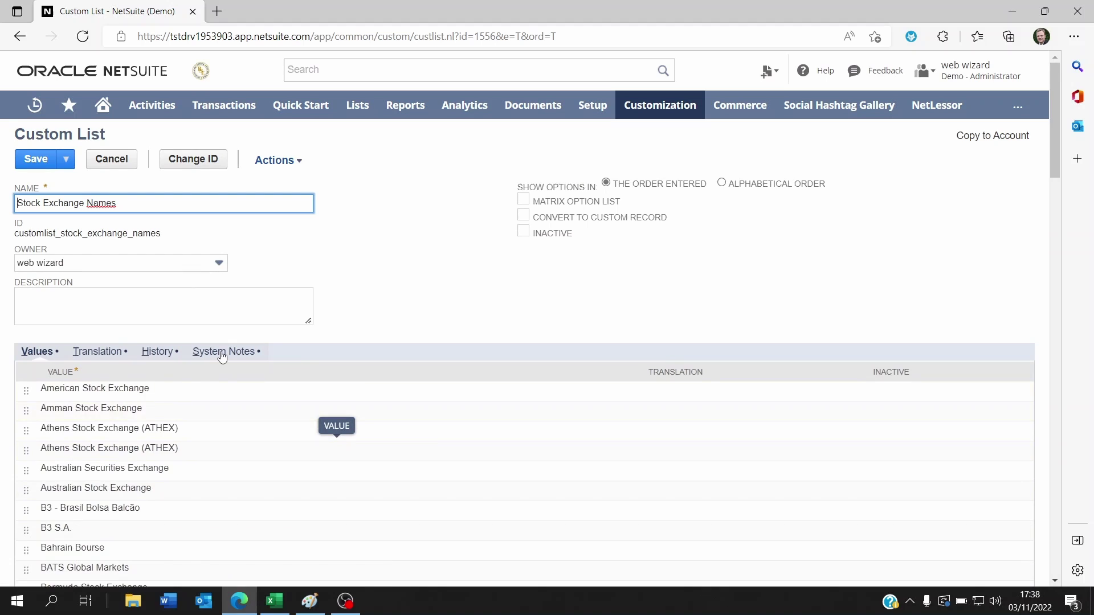
{"action": "left_click", "coordinate": [222, 354]}
{"action": "scroll", "coordinate": [244, 473], "scroll_direction": "down", "scroll_amount": 1}
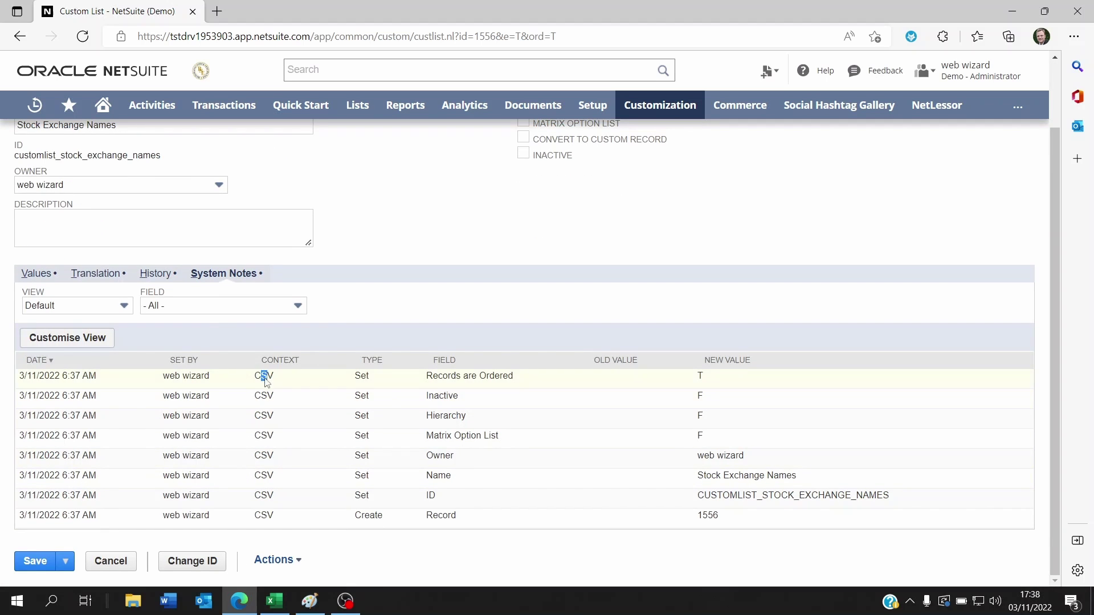
{"action": "left_click_drag", "start_coordinate": [261, 415], "coordinate": [268, 416]}
{"action": "left_click", "coordinate": [419, 325]}
{"action": "scroll", "coordinate": [364, 396], "scroll_direction": "up", "scroll_amount": 1}
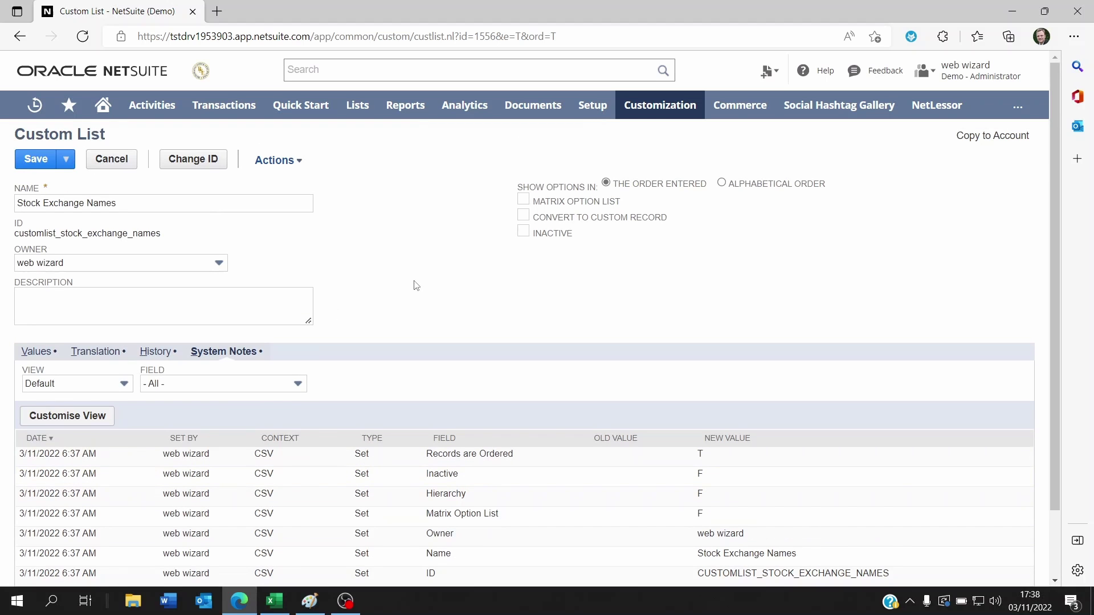